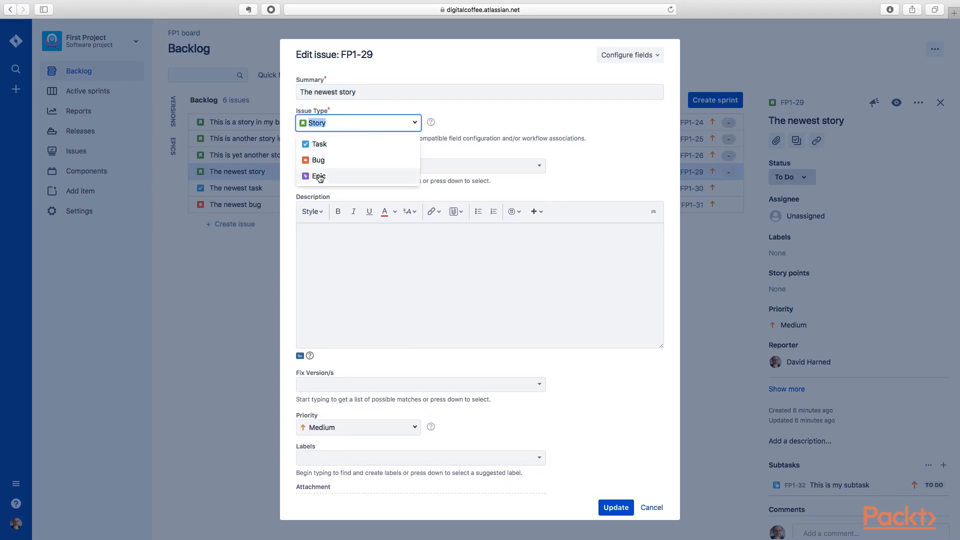
Set the story's component to My Test Component in the issue edit form
{"action": "left_click", "coordinate": [464, 136]}
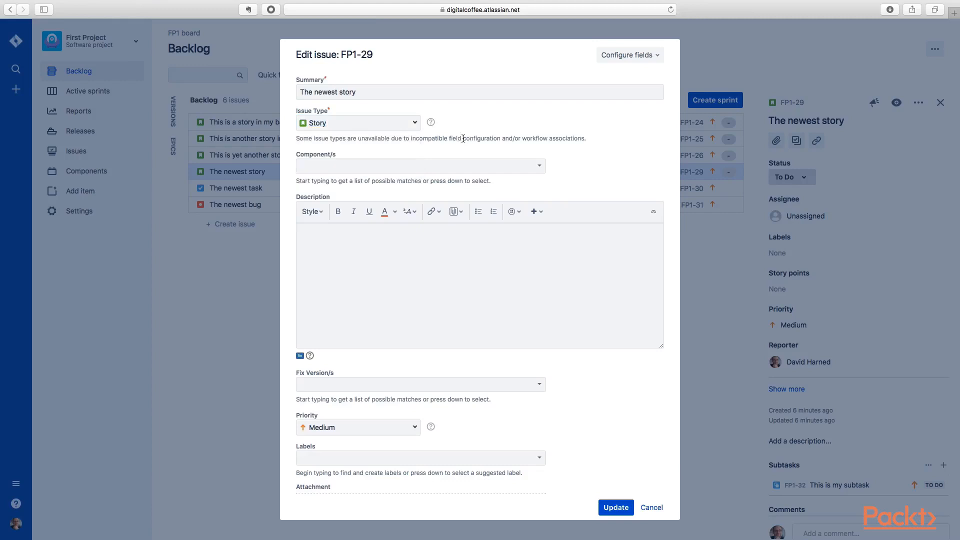
{"action": "left_click", "coordinate": [327, 167]}
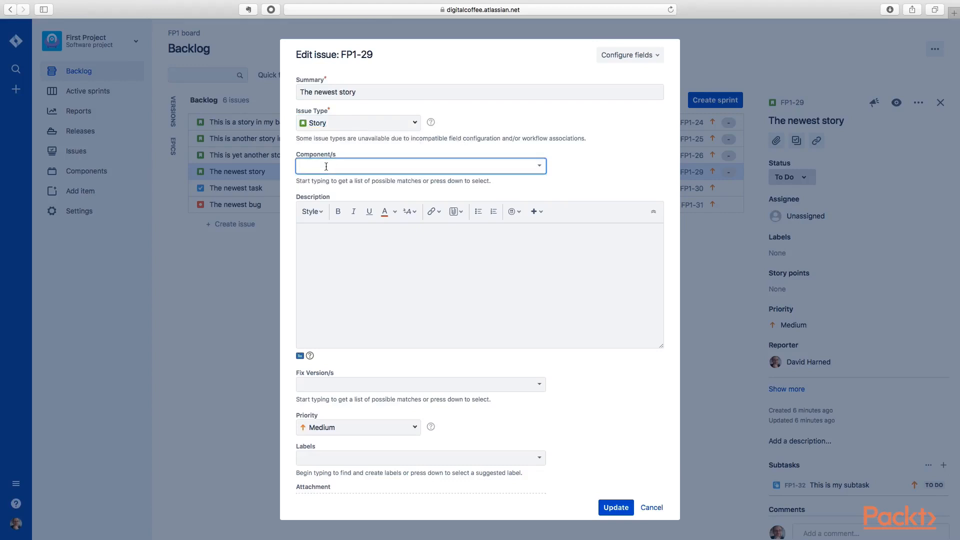
{"action": "scroll", "coordinate": [326, 166], "scroll_direction": "down", "scroll_amount": 1}
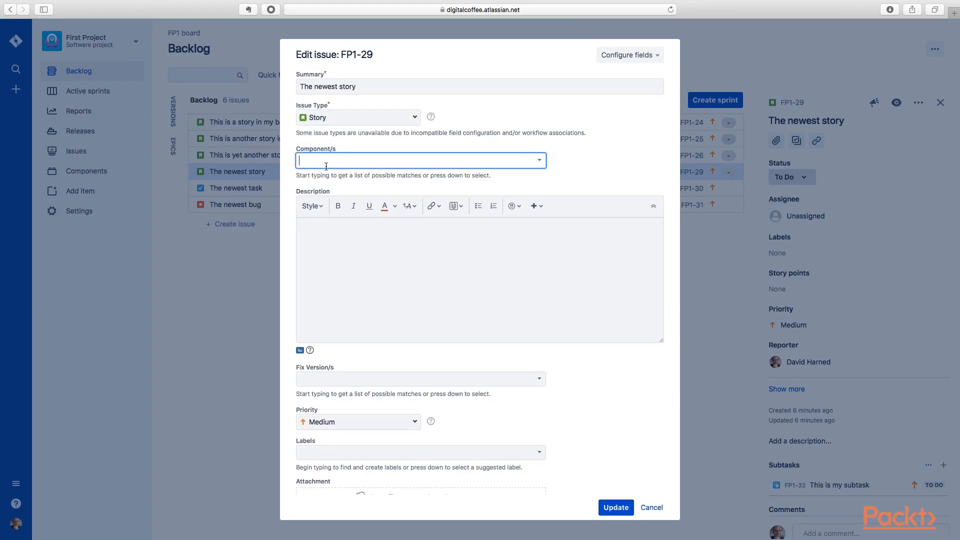
{"action": "left_click", "coordinate": [540, 160]}
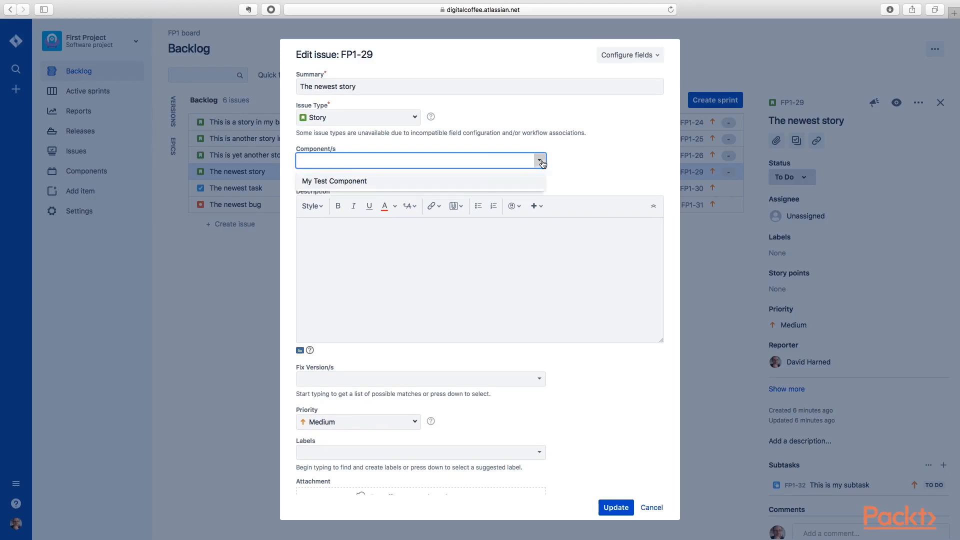
{"action": "left_click", "coordinate": [335, 182]}
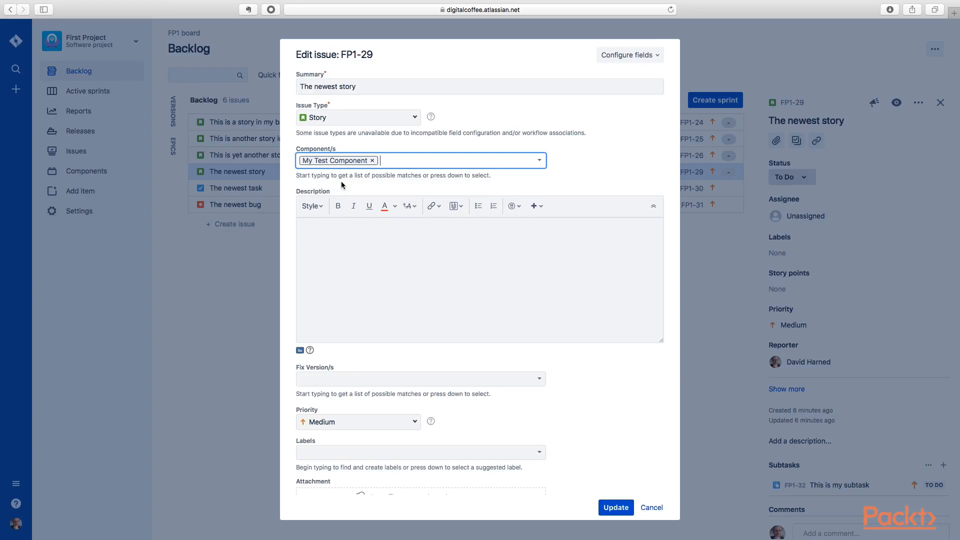
Examine the description and fix version fields and the priority options available for the story
{"action": "left_click", "coordinate": [348, 244]}
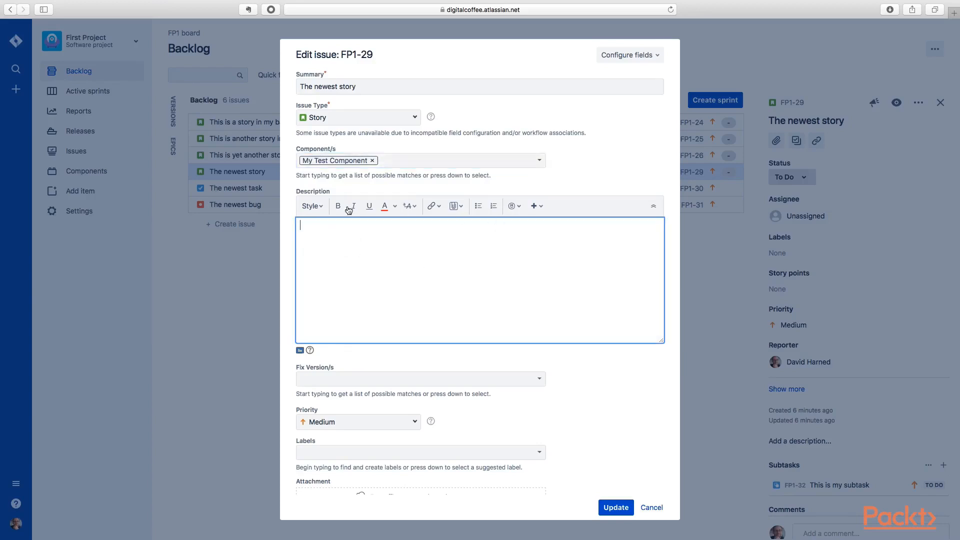
{"action": "scroll", "coordinate": [421, 270], "scroll_direction": "down", "scroll_amount": 5}
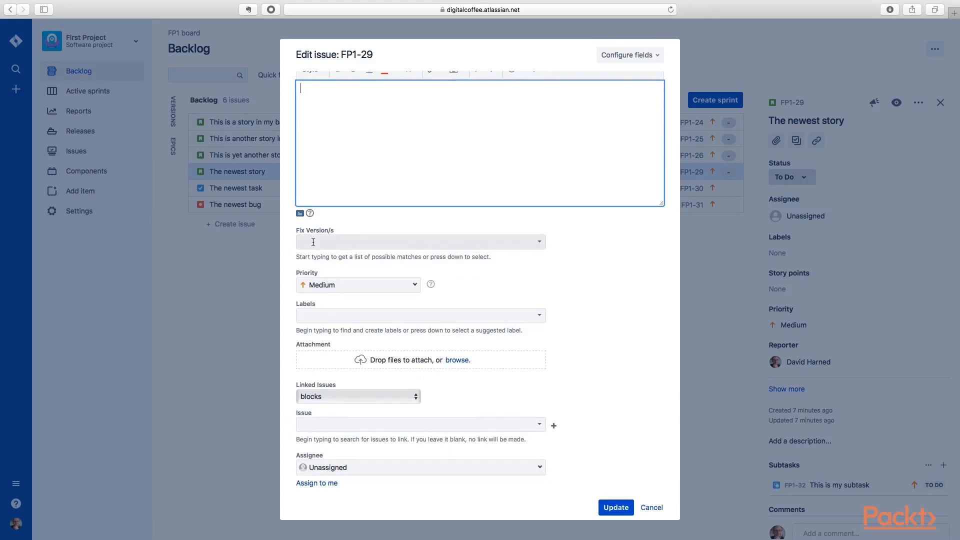
{"action": "scroll", "coordinate": [314, 242], "scroll_direction": "down", "scroll_amount": 1}
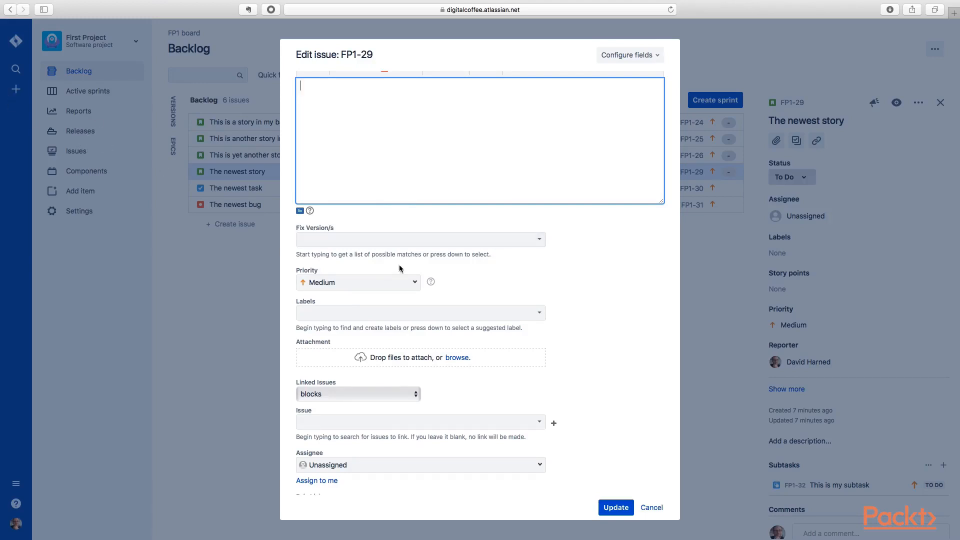
{"action": "scroll", "coordinate": [374, 260], "scroll_direction": "down", "scroll_amount": 3}
{"action": "left_click", "coordinate": [413, 239]}
{"action": "left_click", "coordinate": [414, 240]}
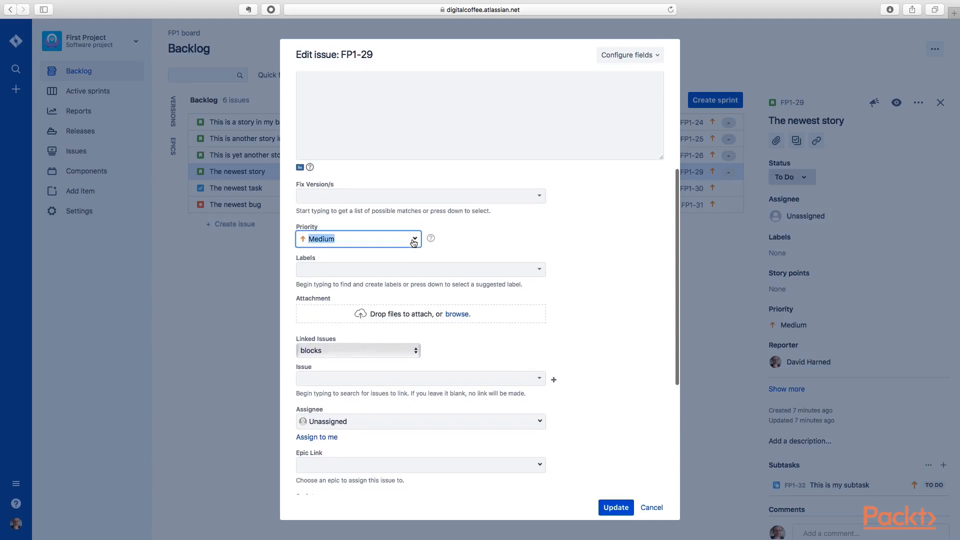
{"action": "left_click", "coordinate": [413, 243]}
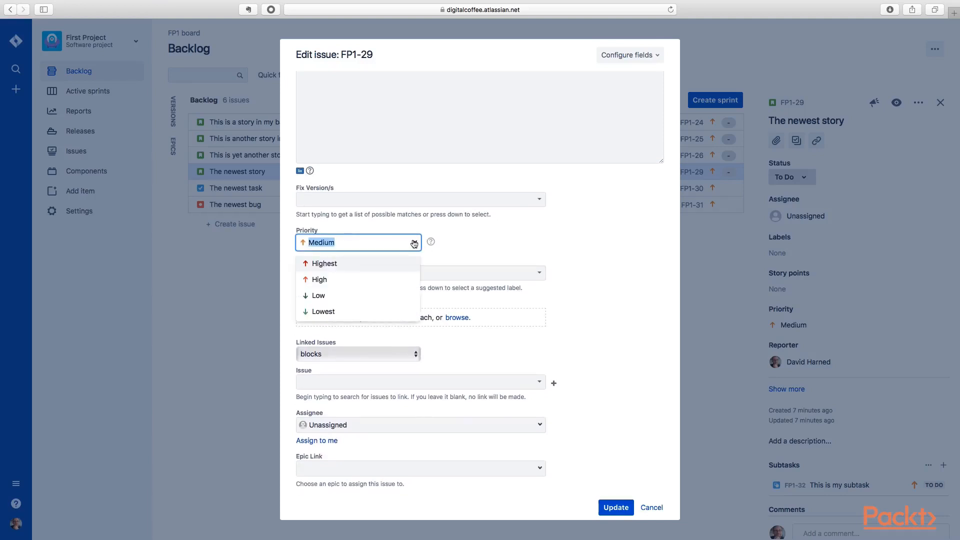
{"action": "left_click", "coordinate": [414, 244]}
Add the existing label cross-project-label to the story
{"action": "scroll", "coordinate": [482, 239], "scroll_direction": "down", "scroll_amount": 3}
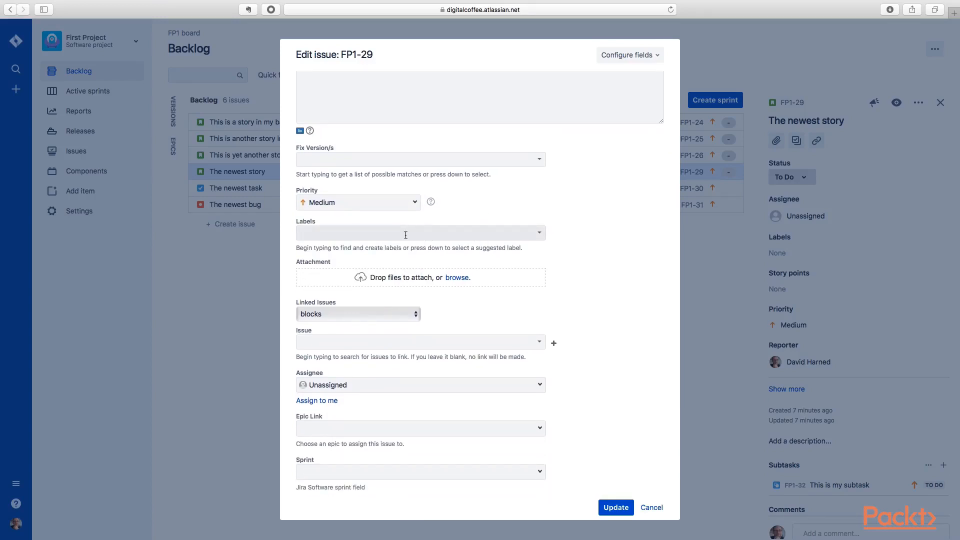
{"action": "left_click", "coordinate": [405, 235]}
{"action": "type", "text": "mt-"}
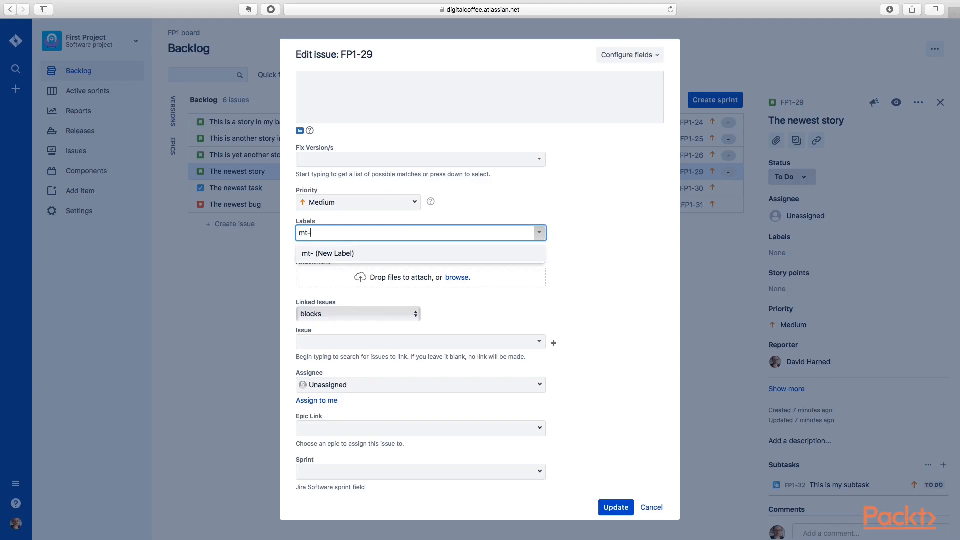
{"action": "key", "text": "BackSpace"}
{"action": "key", "text": "BackSpace"}
{"action": "key", "text": "BackSpace"}
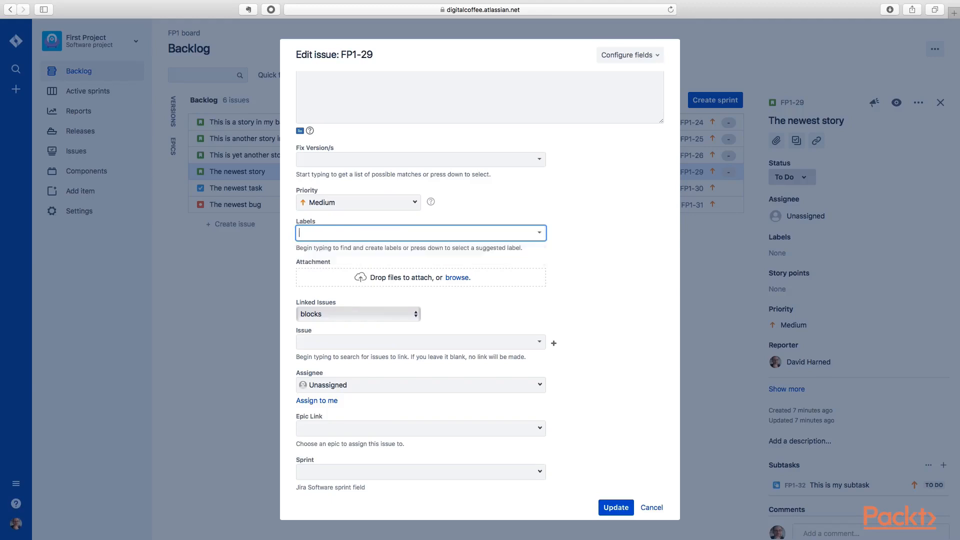
{"action": "type", "text": "cross-"}
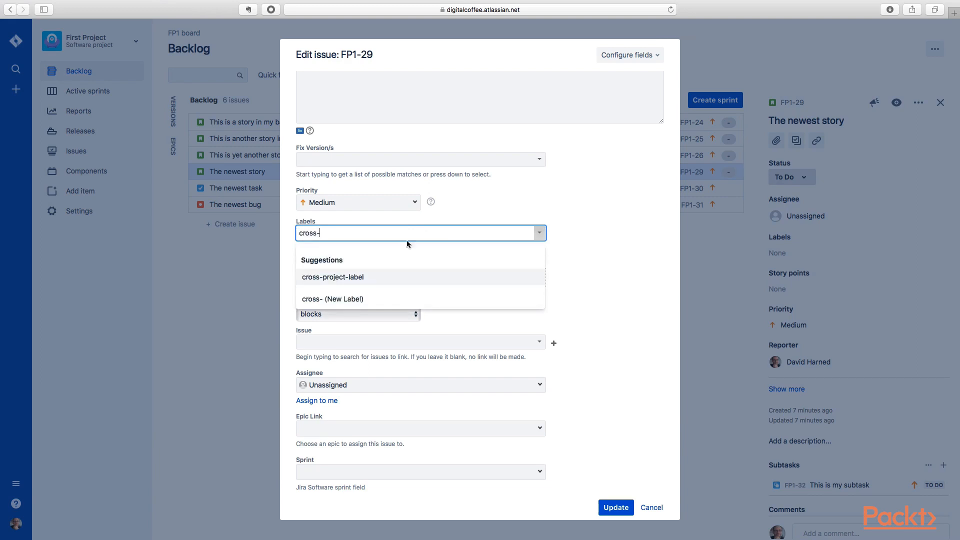
{"action": "left_click", "coordinate": [349, 278]}
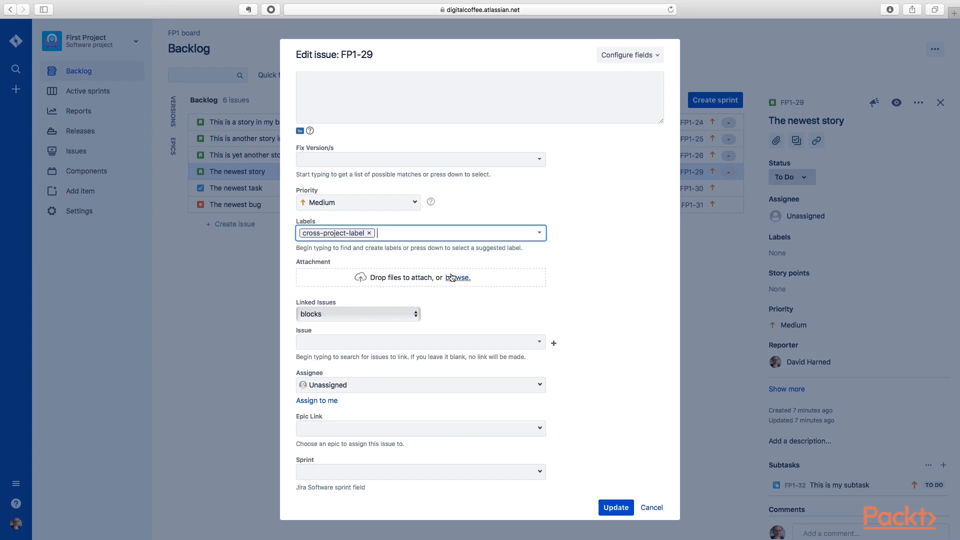
Review the link types for linked issues and the assignee, epic link, sprint and comment fields
{"action": "scroll", "coordinate": [425, 273], "scroll_direction": "down", "scroll_amount": 3}
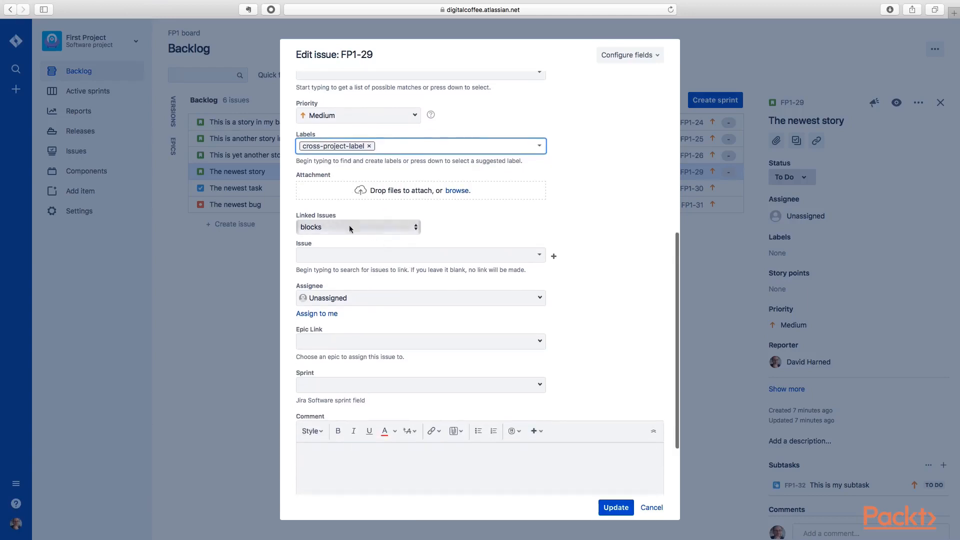
{"action": "left_click", "coordinate": [385, 229]}
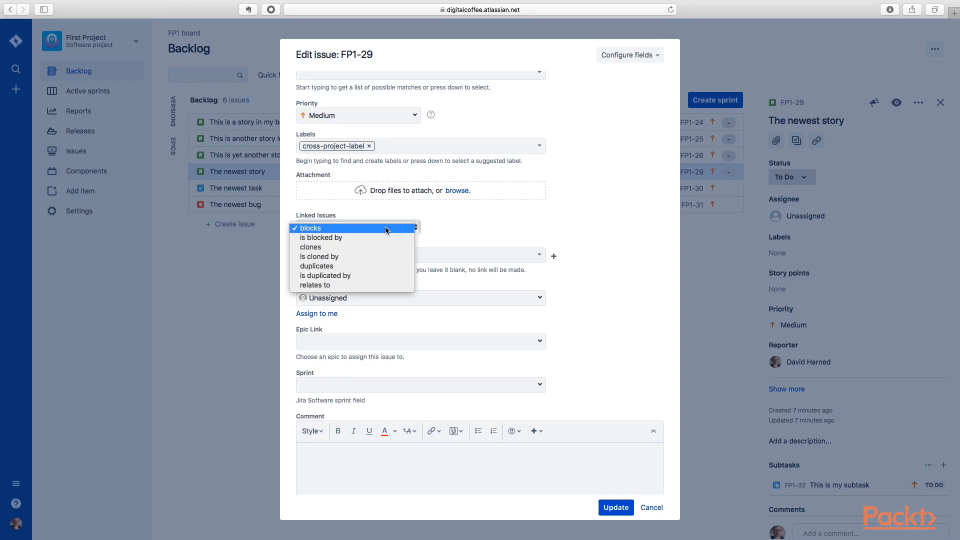
{"action": "left_click", "coordinate": [387, 229]}
{"action": "scroll", "coordinate": [398, 235], "scroll_direction": "down", "scroll_amount": 1}
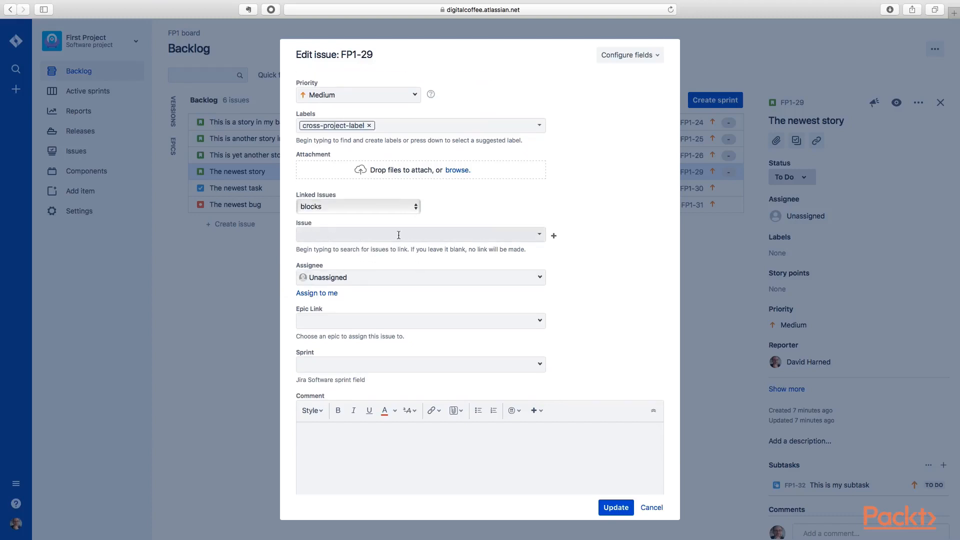
{"action": "scroll", "coordinate": [418, 254], "scroll_direction": "down", "scroll_amount": 2}
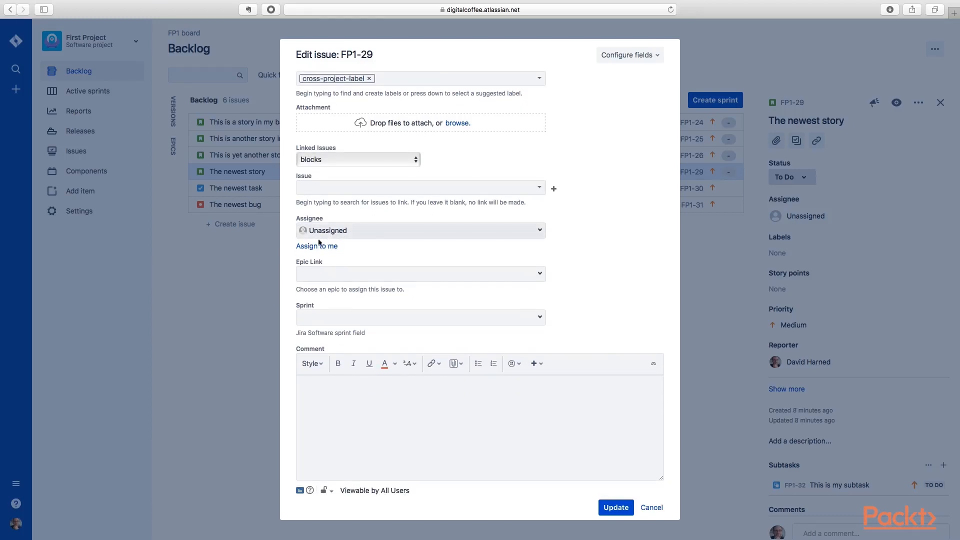
{"action": "scroll", "coordinate": [317, 250], "scroll_direction": "down", "scroll_amount": 1}
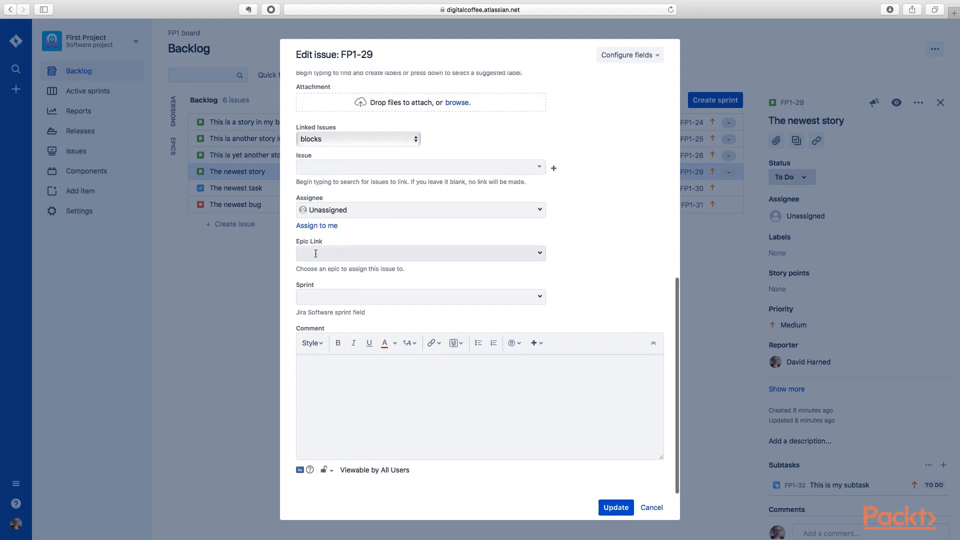
{"action": "left_click", "coordinate": [315, 253]}
{"action": "key", "text": "Escape"}
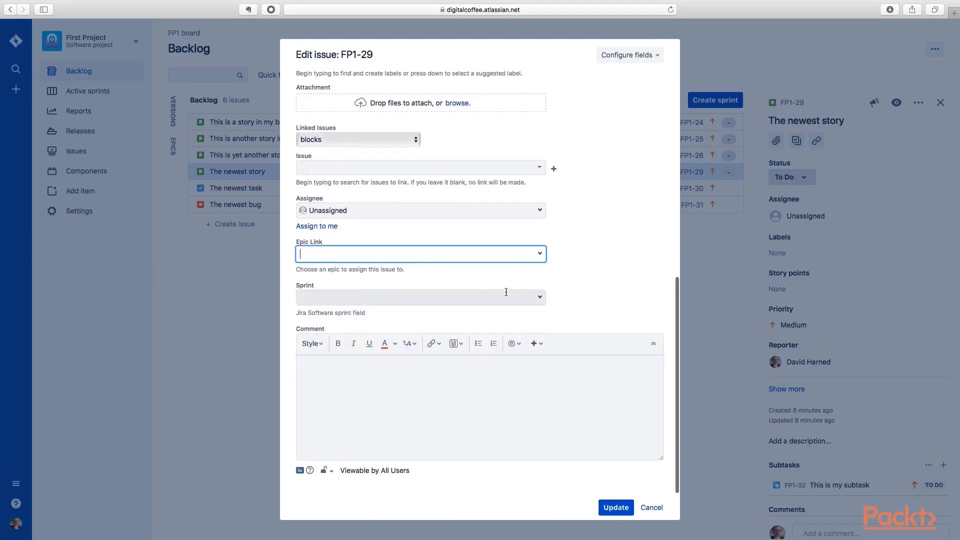
{"action": "left_click", "coordinate": [575, 285]}
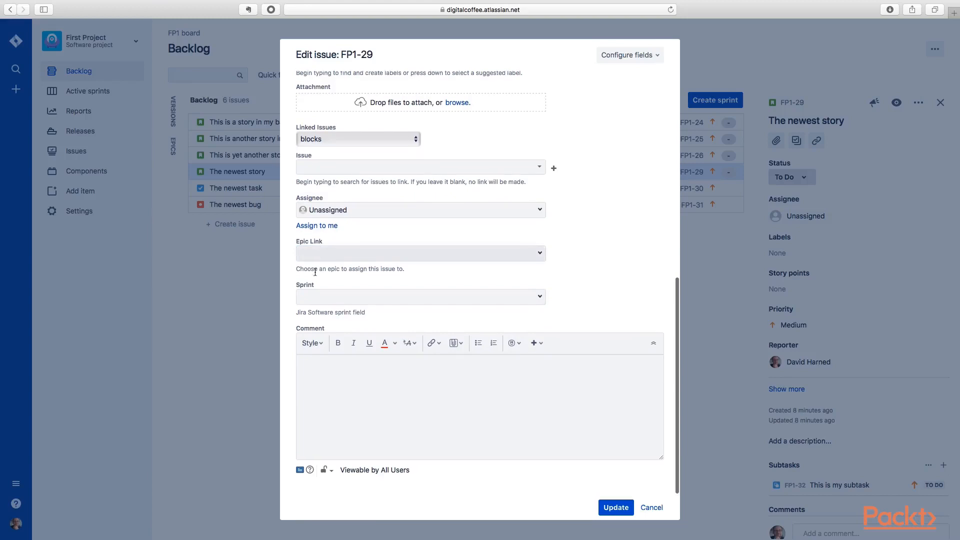
{"action": "scroll", "coordinate": [596, 299], "scroll_direction": "down", "scroll_amount": 1}
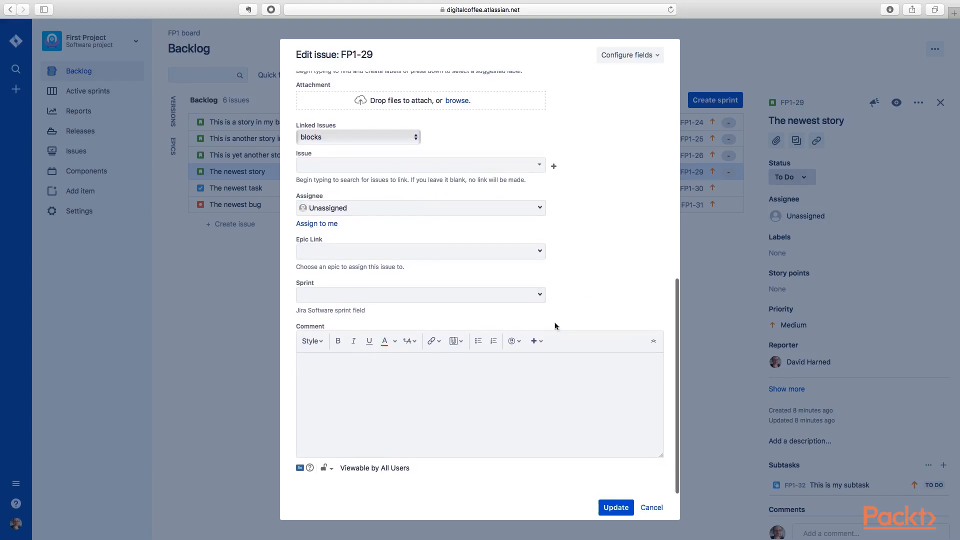
{"action": "right_click", "coordinate": [382, 406]}
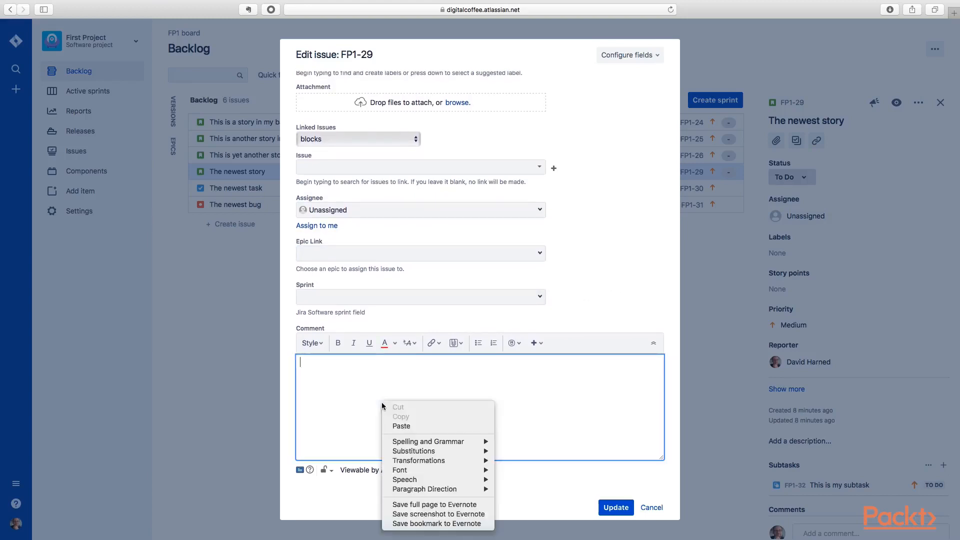
{"action": "left_click", "coordinate": [353, 312]}
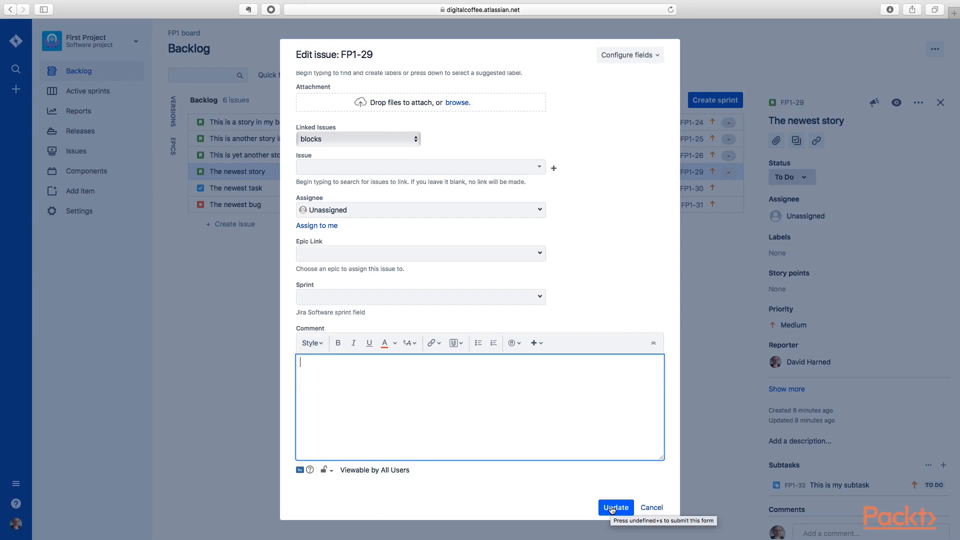
Switch the edit form to custom fields, hide the Comment field, and save the issue changes
{"action": "scroll", "coordinate": [632, 254], "scroll_direction": "up", "scroll_amount": 10}
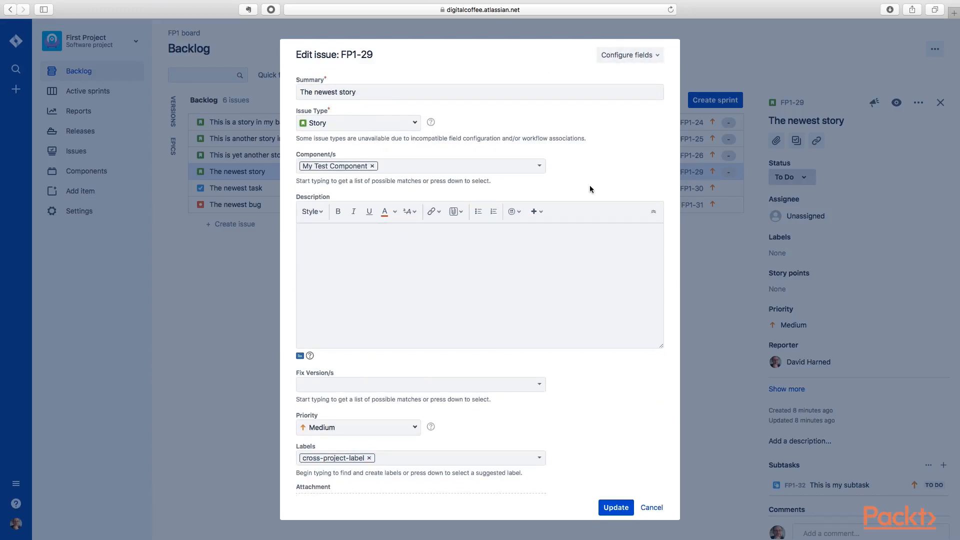
{"action": "scroll", "coordinate": [590, 186], "scroll_direction": "down", "scroll_amount": 8}
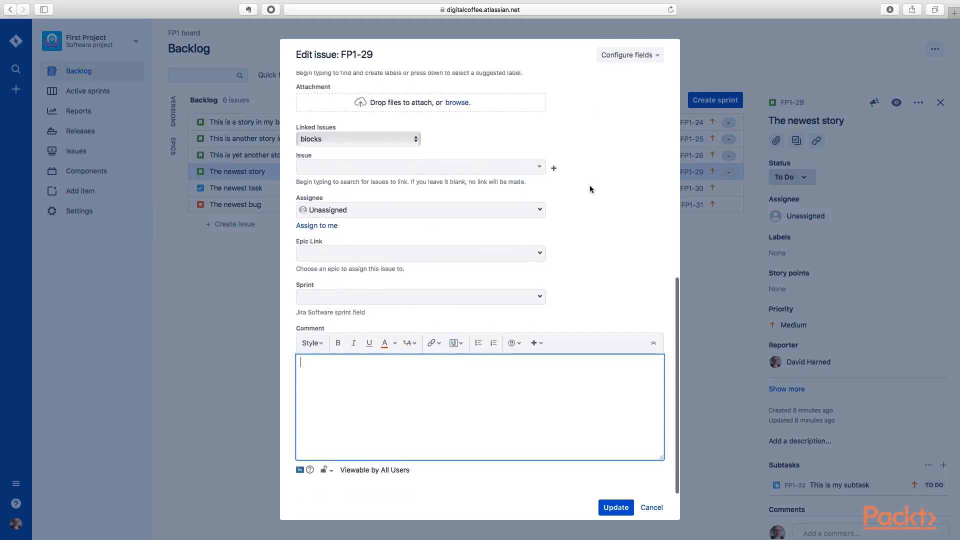
{"action": "scroll", "coordinate": [589, 188], "scroll_direction": "up", "scroll_amount": 3}
{"action": "scroll", "coordinate": [590, 189], "scroll_direction": "up", "scroll_amount": 5}
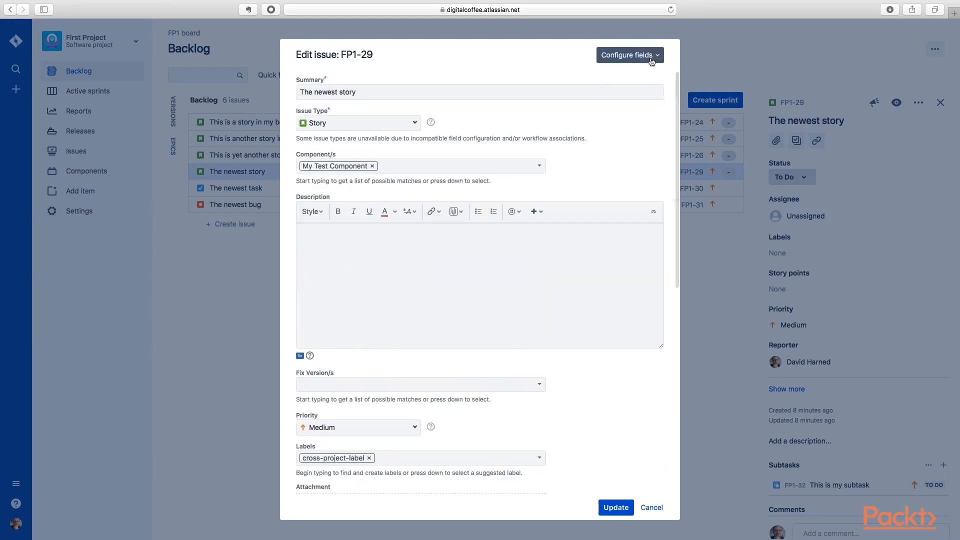
{"action": "left_click", "coordinate": [650, 57]}
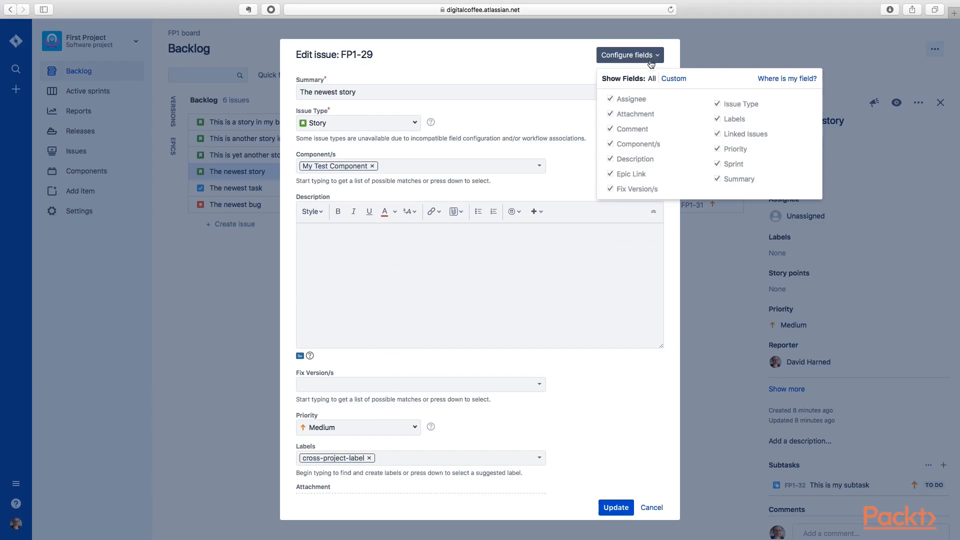
{"action": "left_click", "coordinate": [674, 79]}
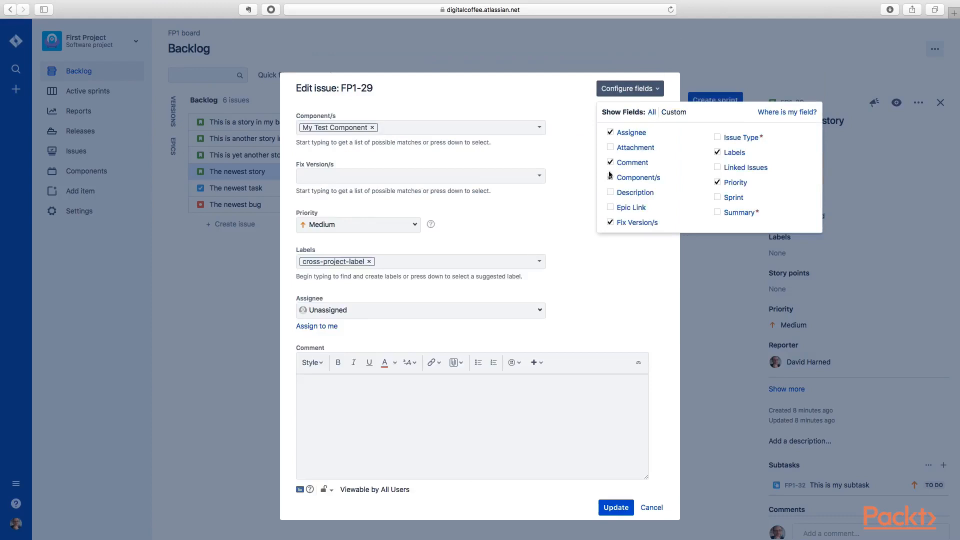
{"action": "left_click", "coordinate": [610, 163]}
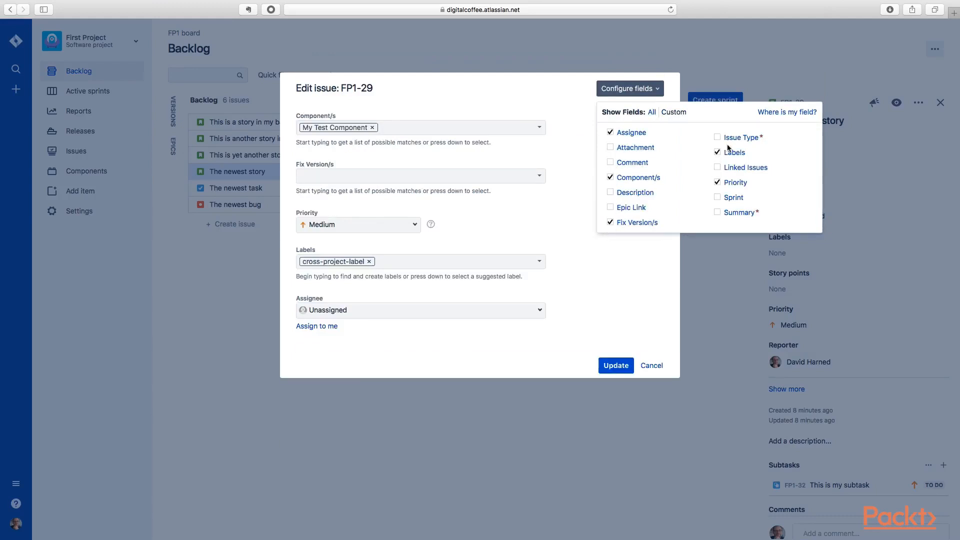
{"action": "left_click", "coordinate": [628, 340]}
{"action": "left_click", "coordinate": [616, 363]}
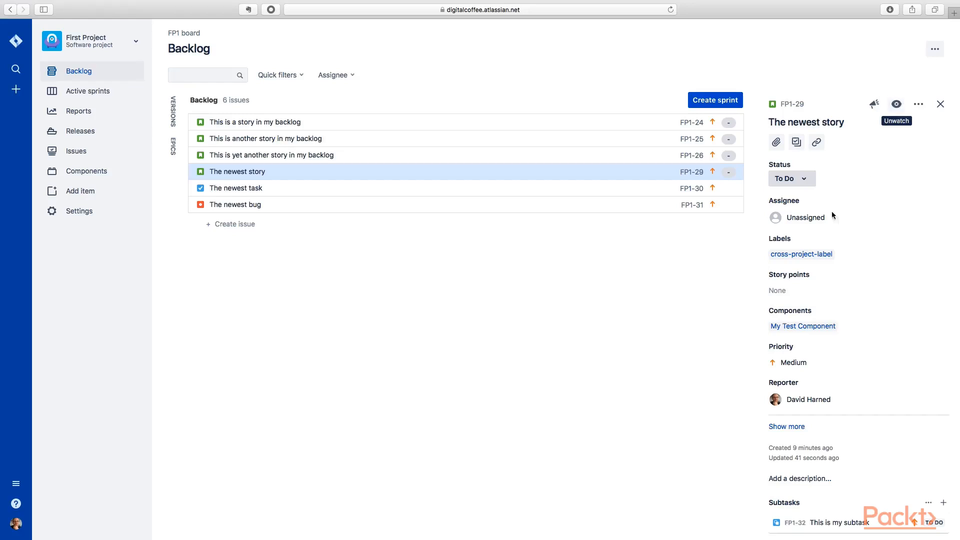
Examine the status options and the remaining detail fields of the story
{"action": "left_click", "coordinate": [805, 179]}
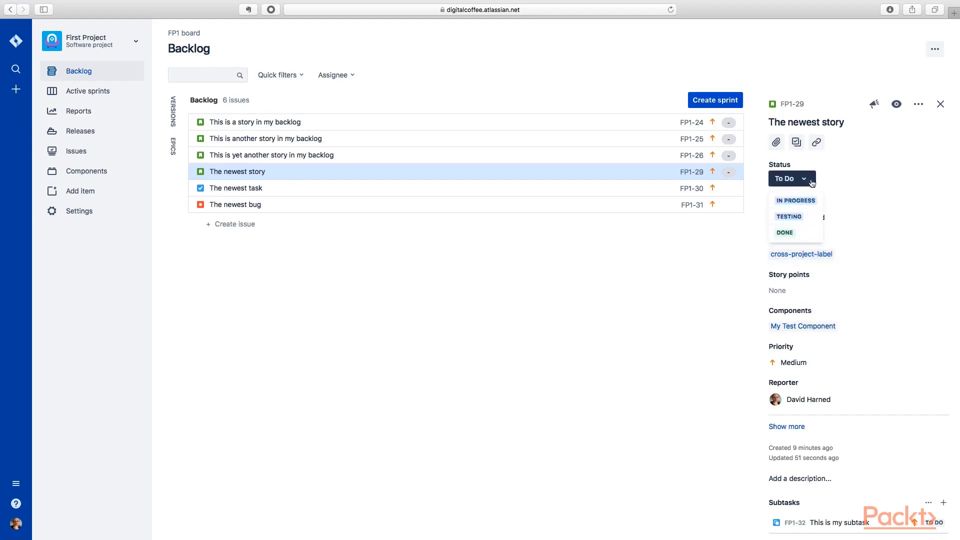
{"action": "left_click", "coordinate": [838, 177]}
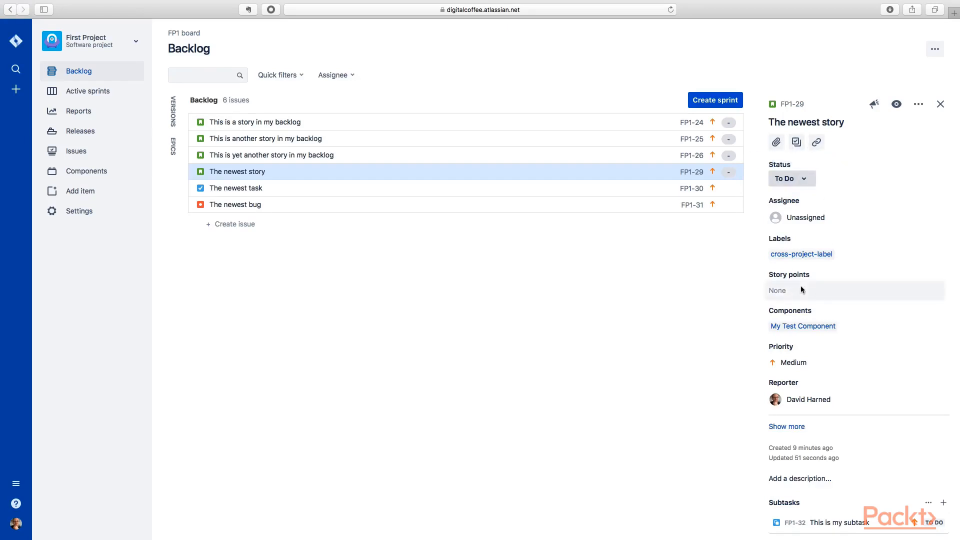
{"action": "scroll", "coordinate": [876, 292], "scroll_direction": "down", "scroll_amount": 2}
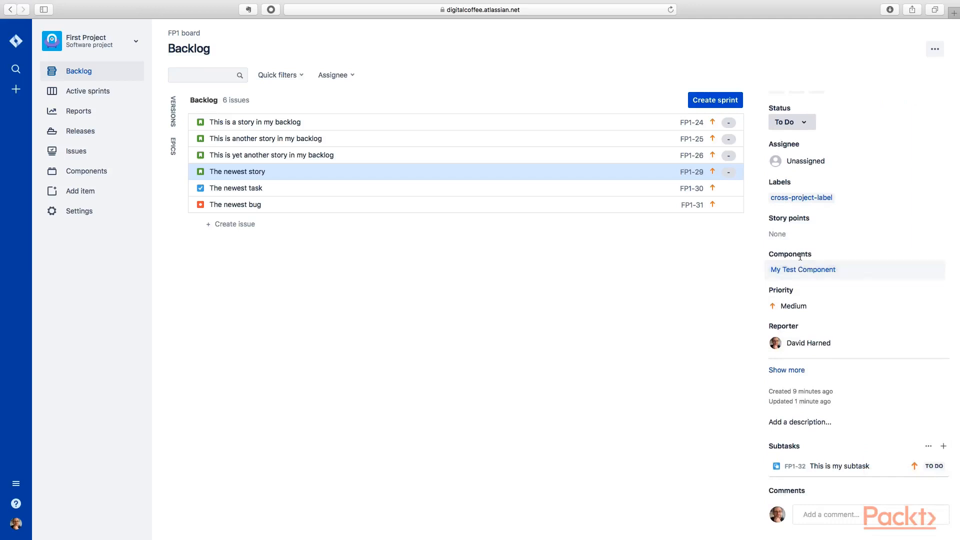
Expand the additional detail fields of story FP1-29, review time tracking through due date, and collapse them again
{"action": "scroll", "coordinate": [848, 288], "scroll_direction": "down", "scroll_amount": 1}
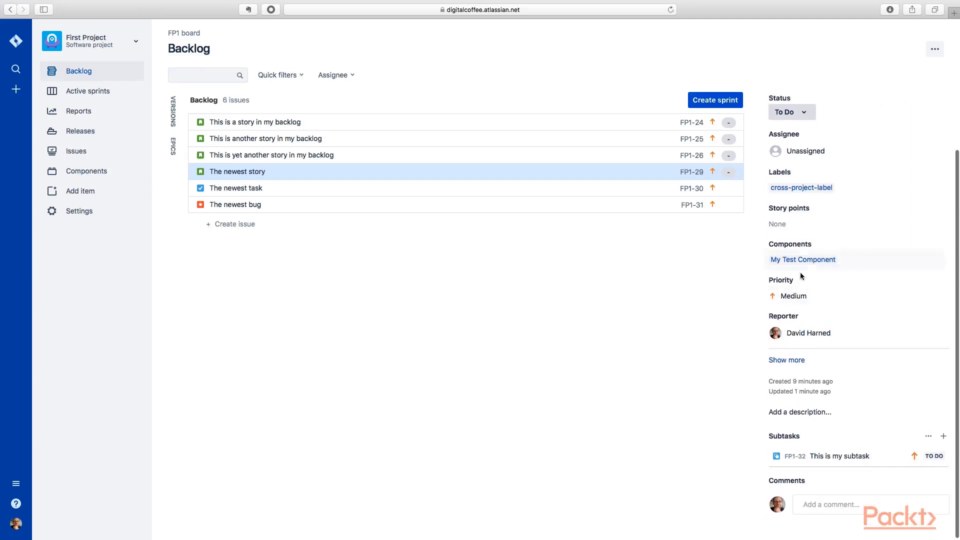
{"action": "left_click", "coordinate": [781, 361]}
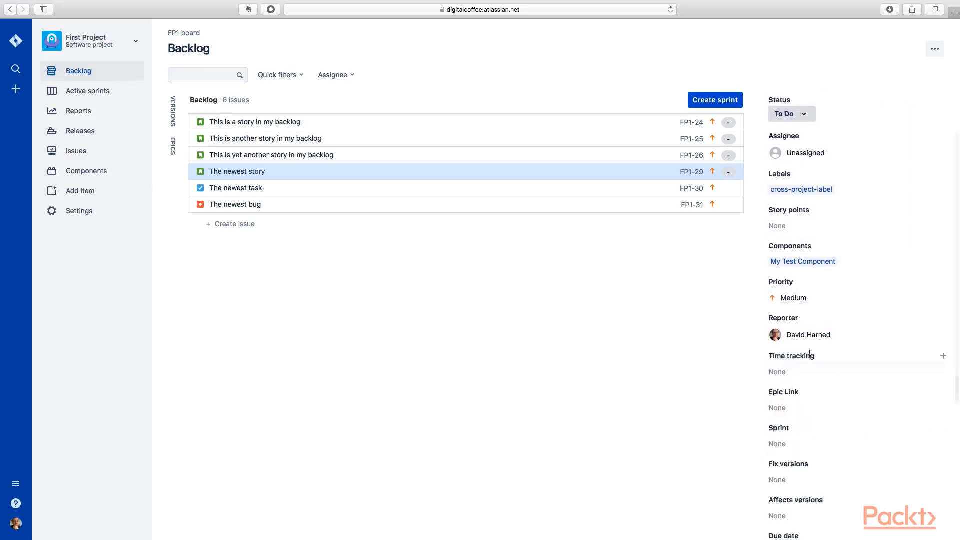
{"action": "scroll", "coordinate": [810, 354], "scroll_direction": "down", "scroll_amount": 5}
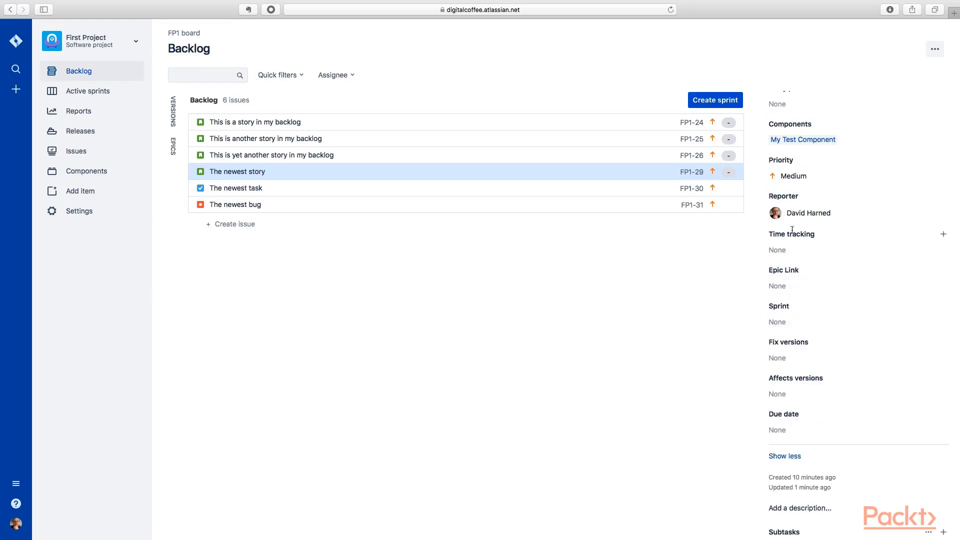
{"action": "left_click", "coordinate": [785, 457]}
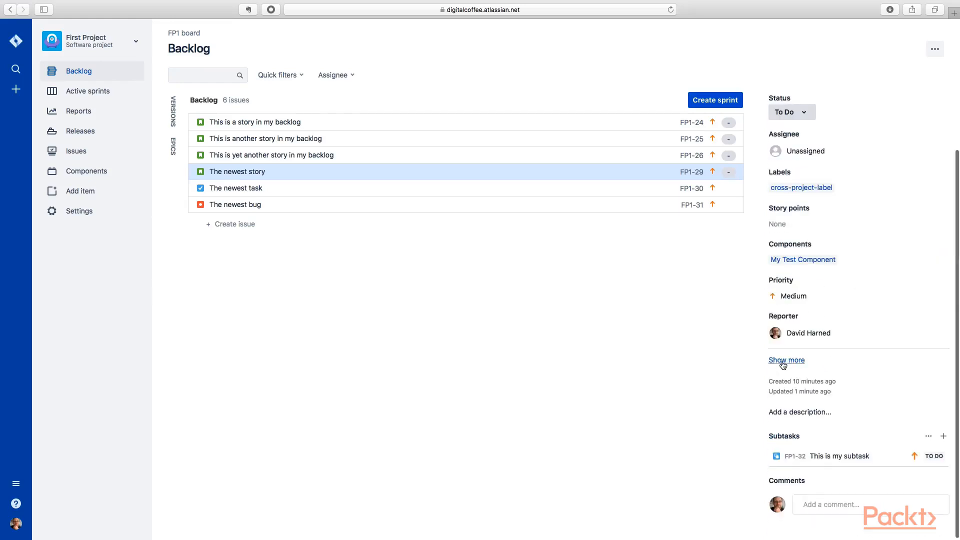
{"action": "scroll", "coordinate": [820, 330], "scroll_direction": "up", "scroll_amount": 3}
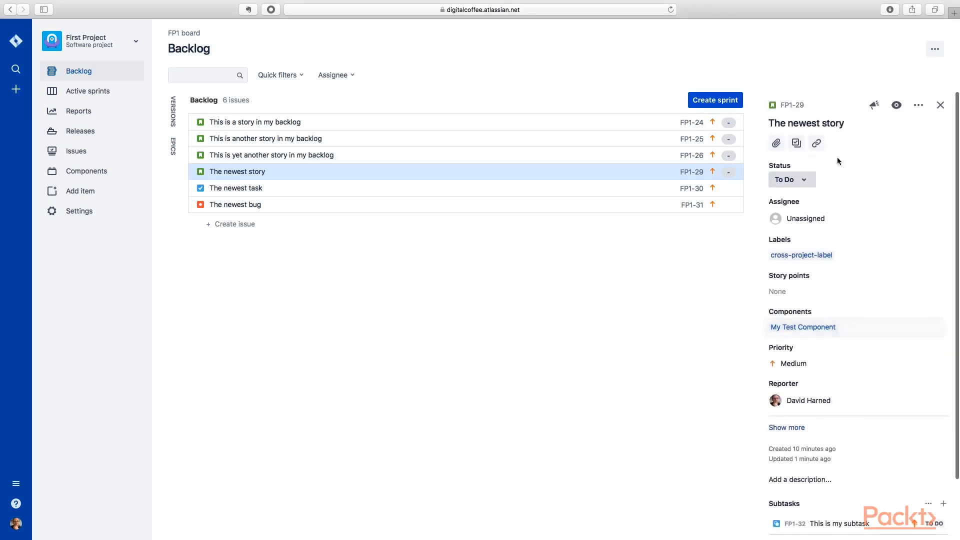
Switch from the newest story to the details of the first backlog story, FP1-24
{"action": "left_click", "coordinate": [343, 156]}
{"action": "left_click", "coordinate": [343, 140]}
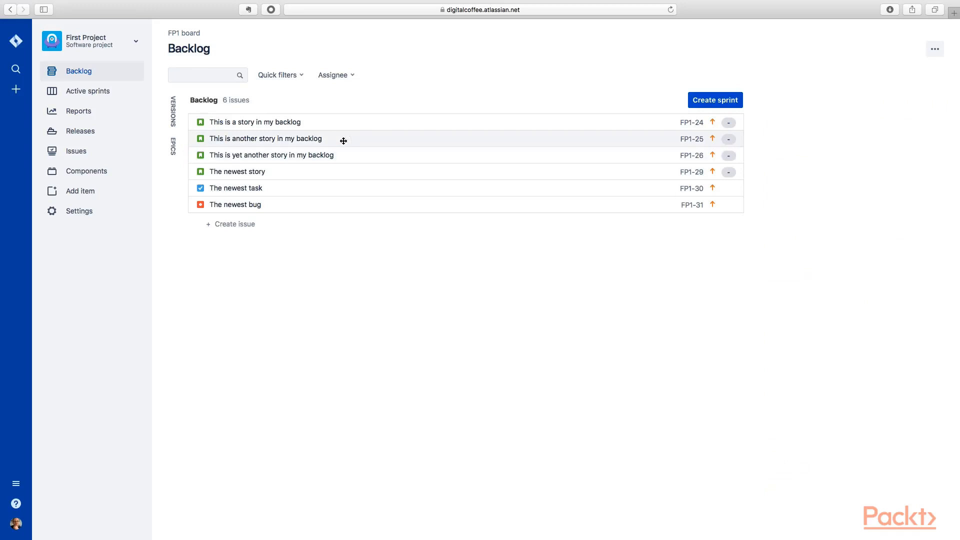
{"action": "left_click", "coordinate": [349, 122]}
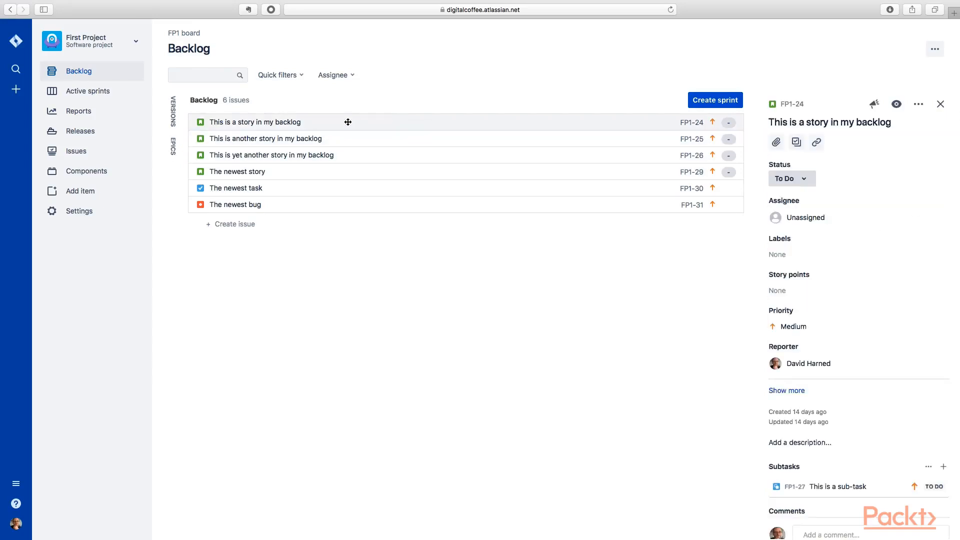